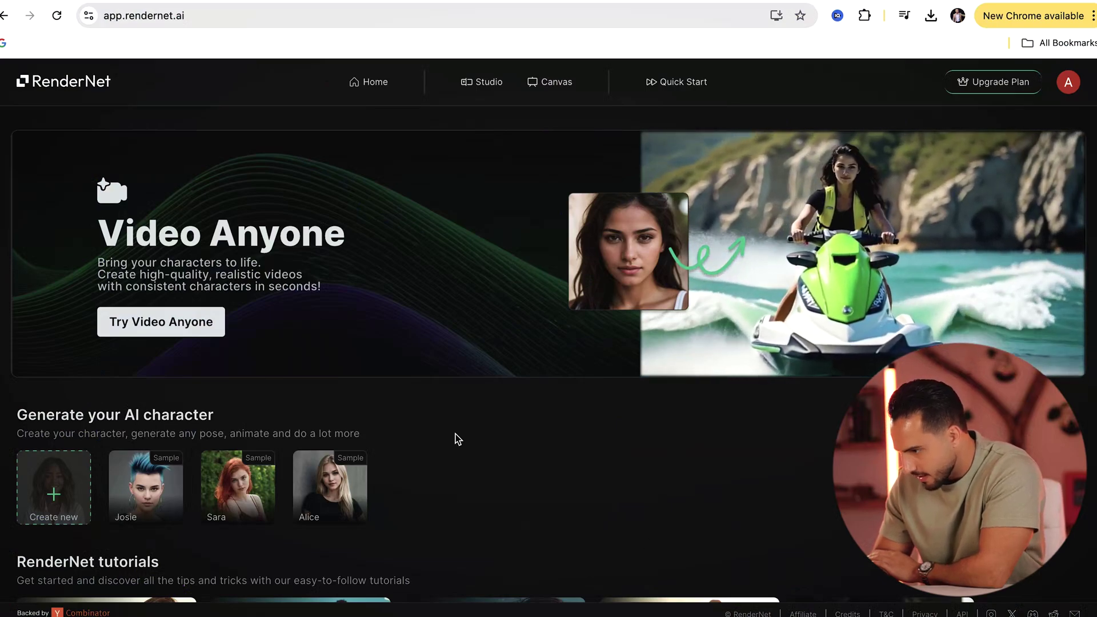
# Open the plan upgrade page and review the annual prices, credits and generation limits of each plan.
pyautogui.click(982, 84)
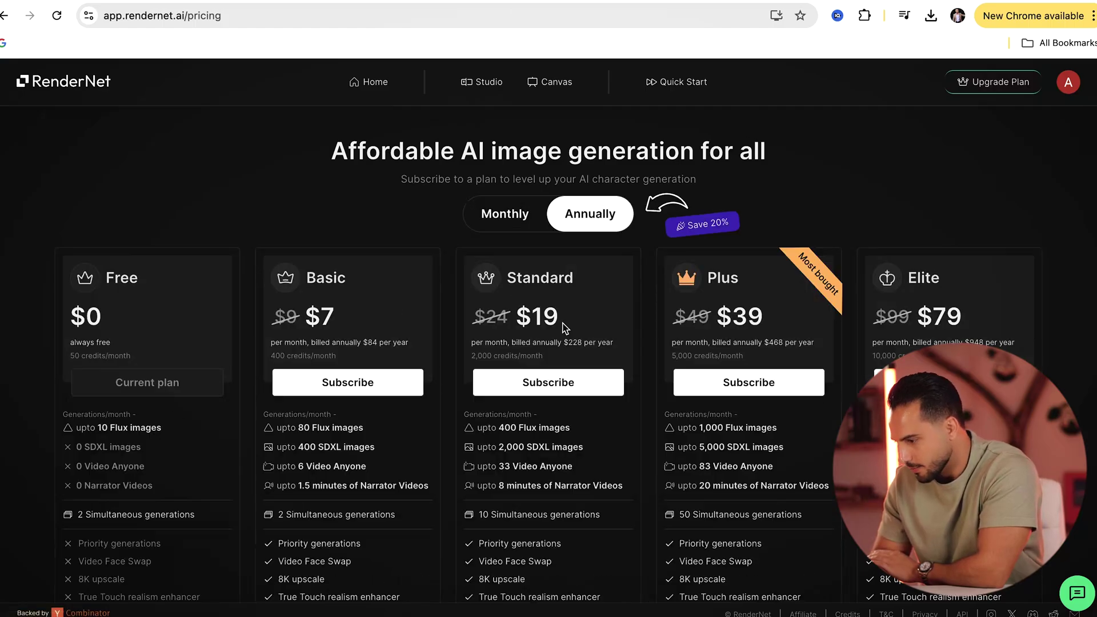
pyautogui.scroll(-2, 797, 370)
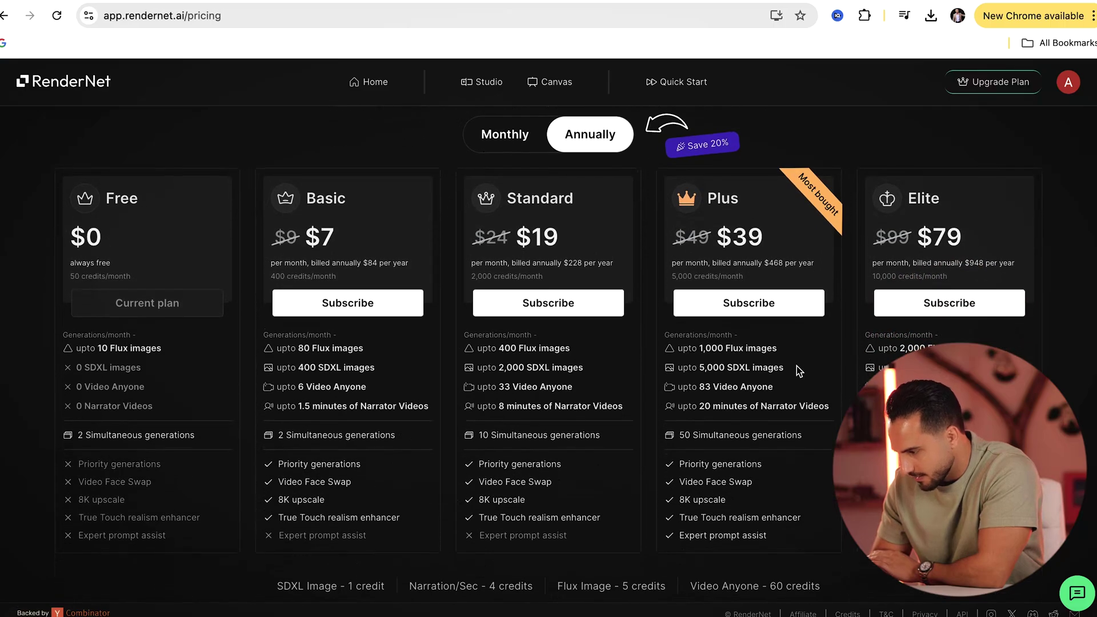
pyautogui.scroll(-1, 547, 349)
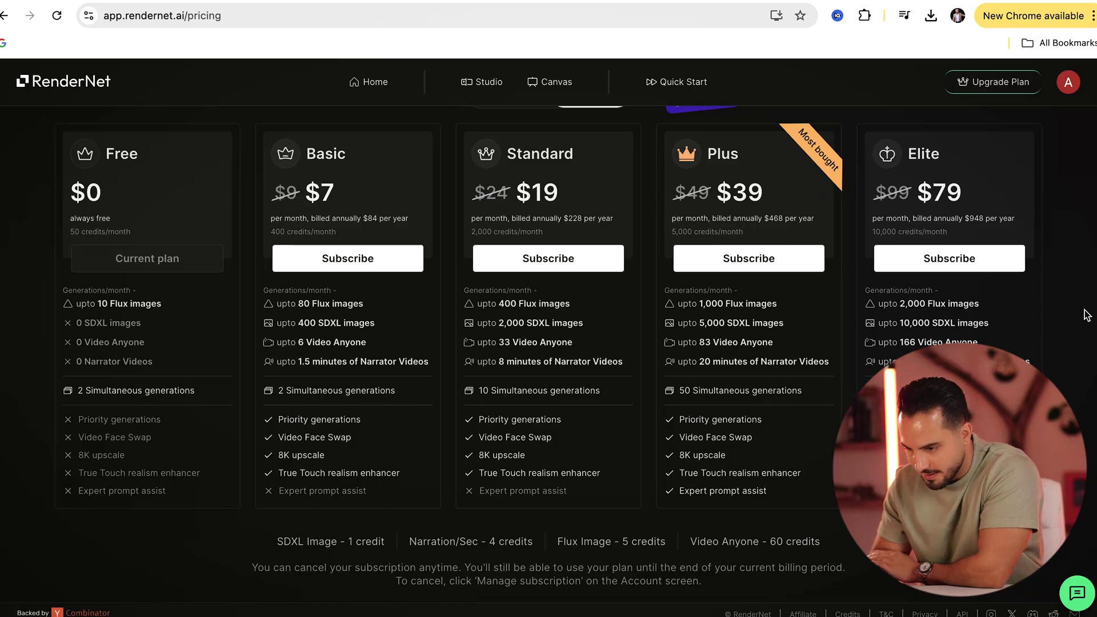
pyautogui.scroll(1, 148, 191)
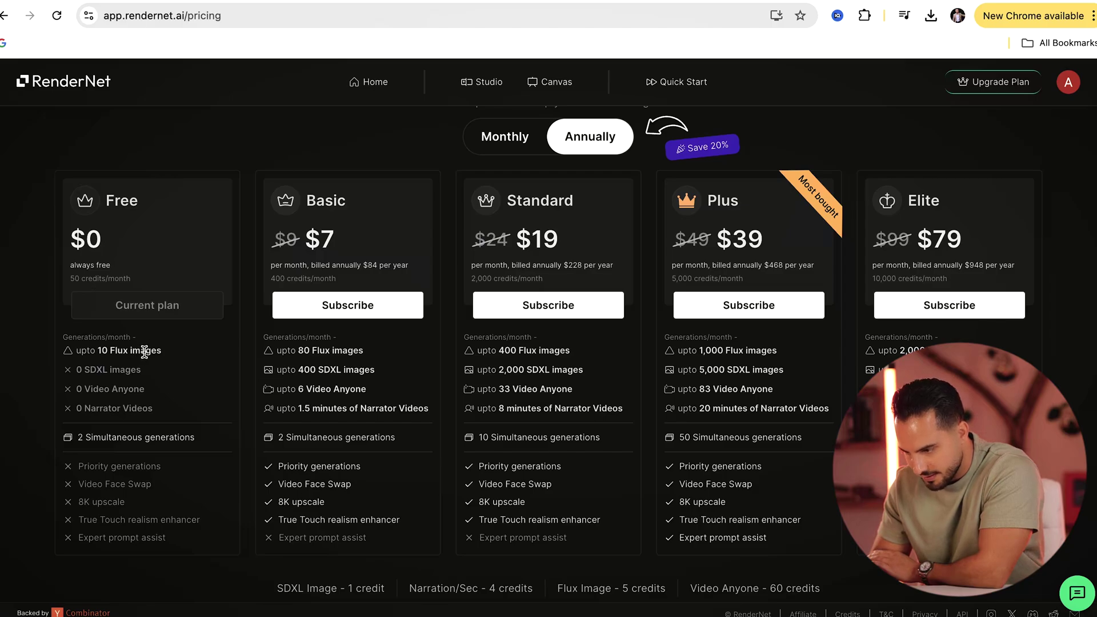
pyautogui.moveTo(171, 351); pyautogui.dragTo(129, 351)
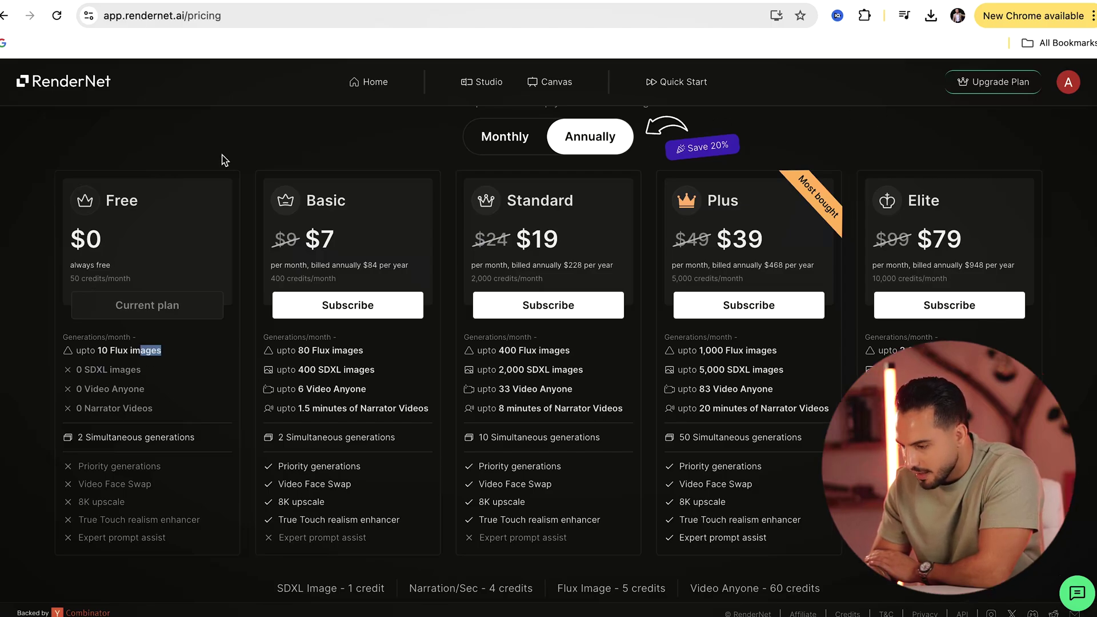
# Return to the home page and look over its sample characters and advanced applications.
pyautogui.click(62, 84)
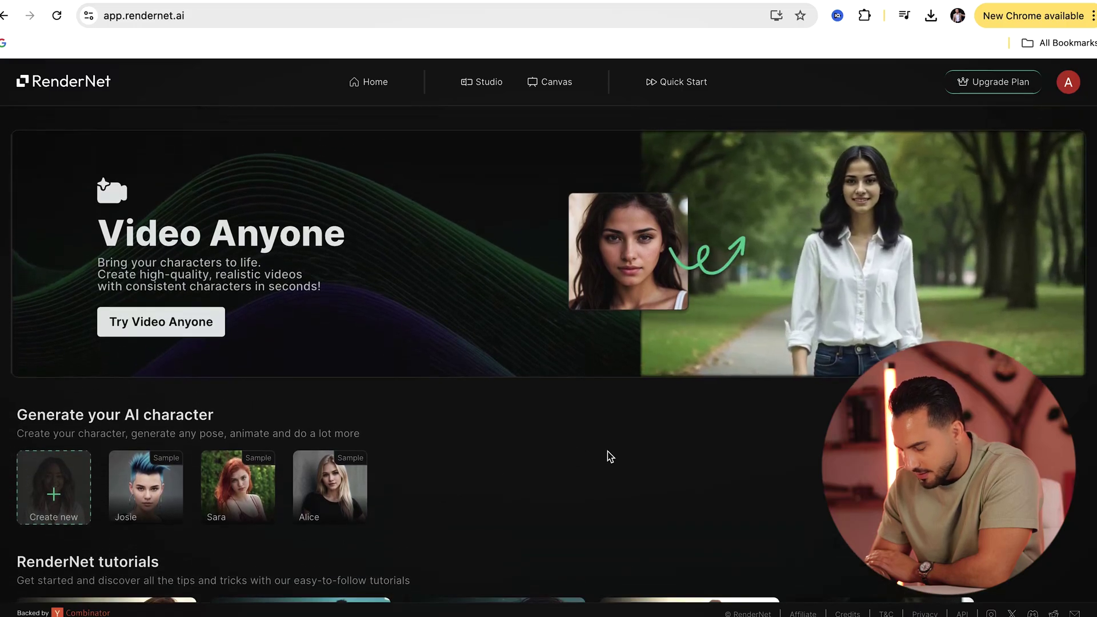
pyautogui.scroll(-10, 608, 452)
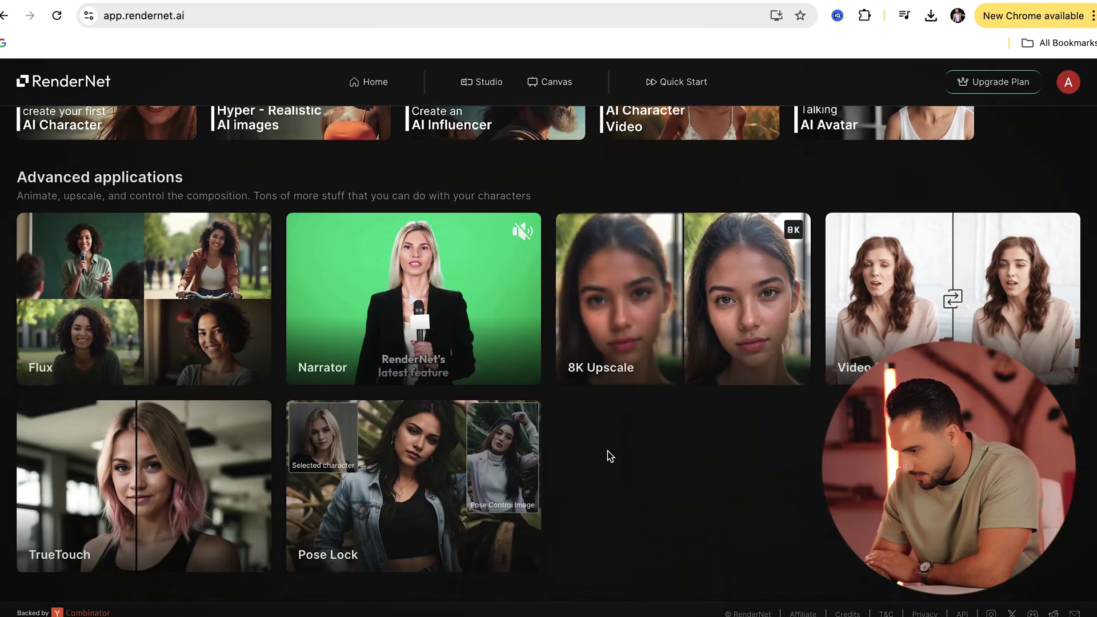
pyautogui.scroll(8, 608, 451)
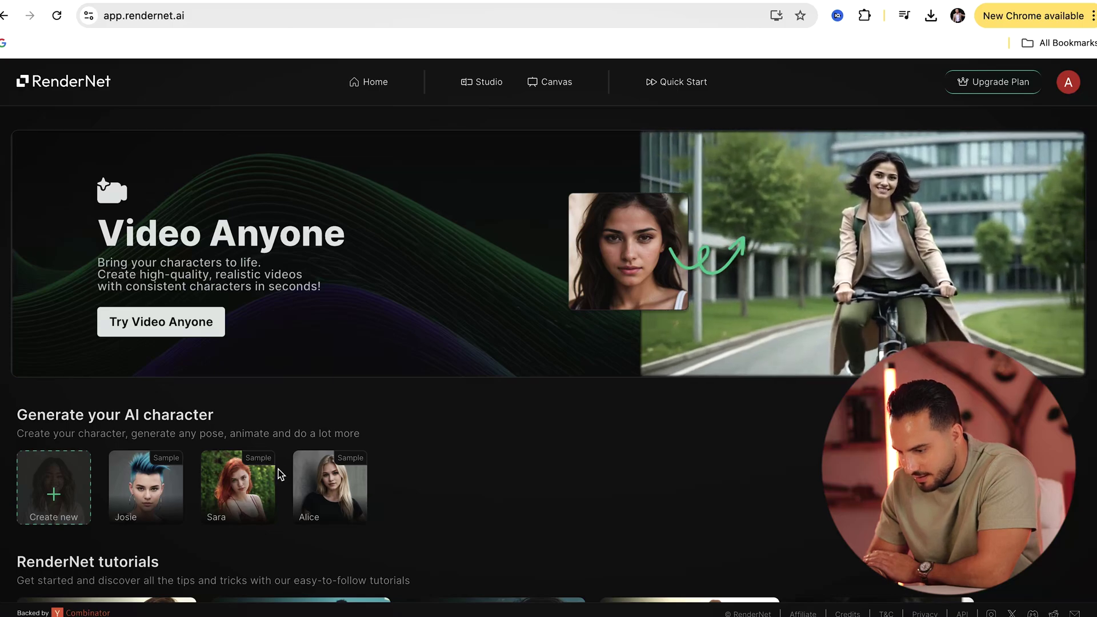
# Open the Quick Start image generator and select the blonde sample character.
pyautogui.click(688, 84)
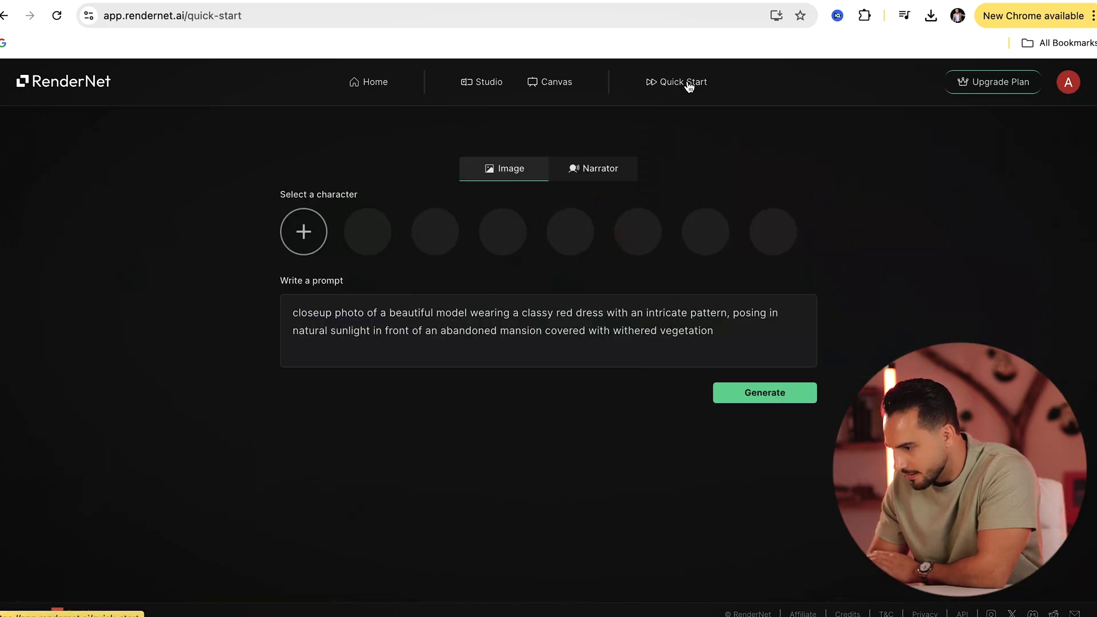
pyautogui.click(498, 239)
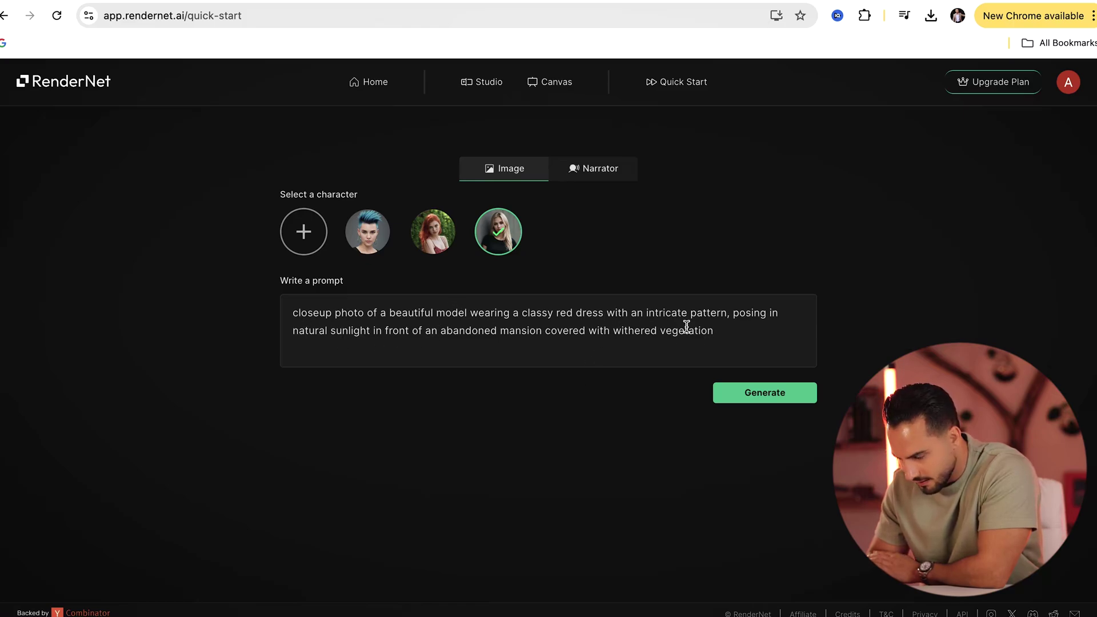
# Generate an image from the prompt "closeup photo of a beautiful model wearing a dress and is at the beach and she has dark hair".
pyautogui.moveTo(721, 331); pyautogui.dragTo(527, 320)
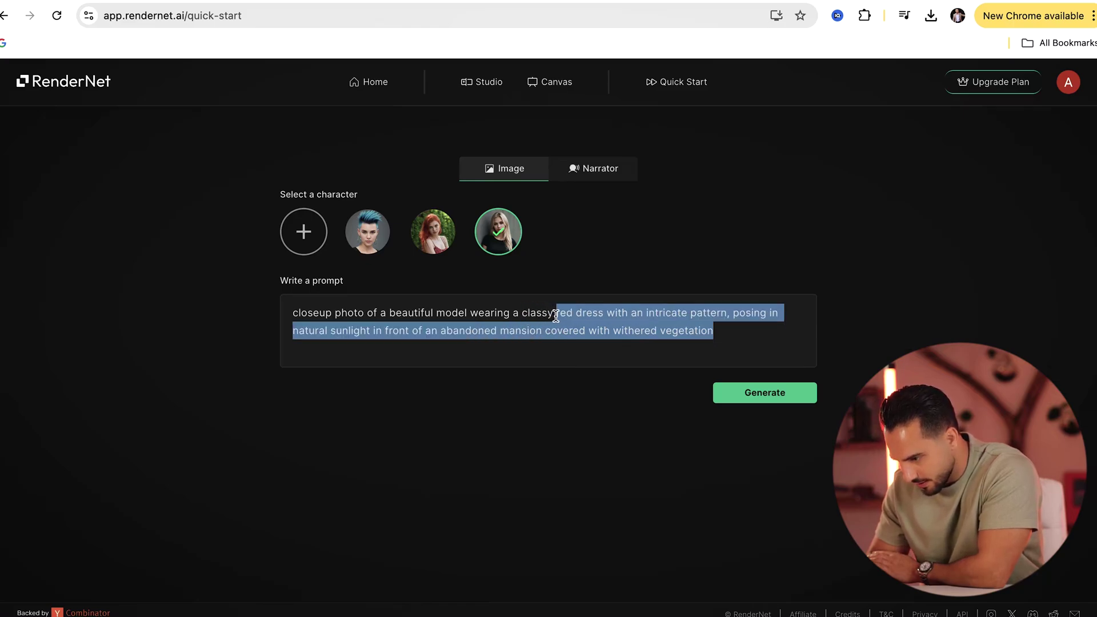
pyautogui.press('BackSpace')
pyautogui.press('BackSpace')
pyautogui.press('BackSpace')
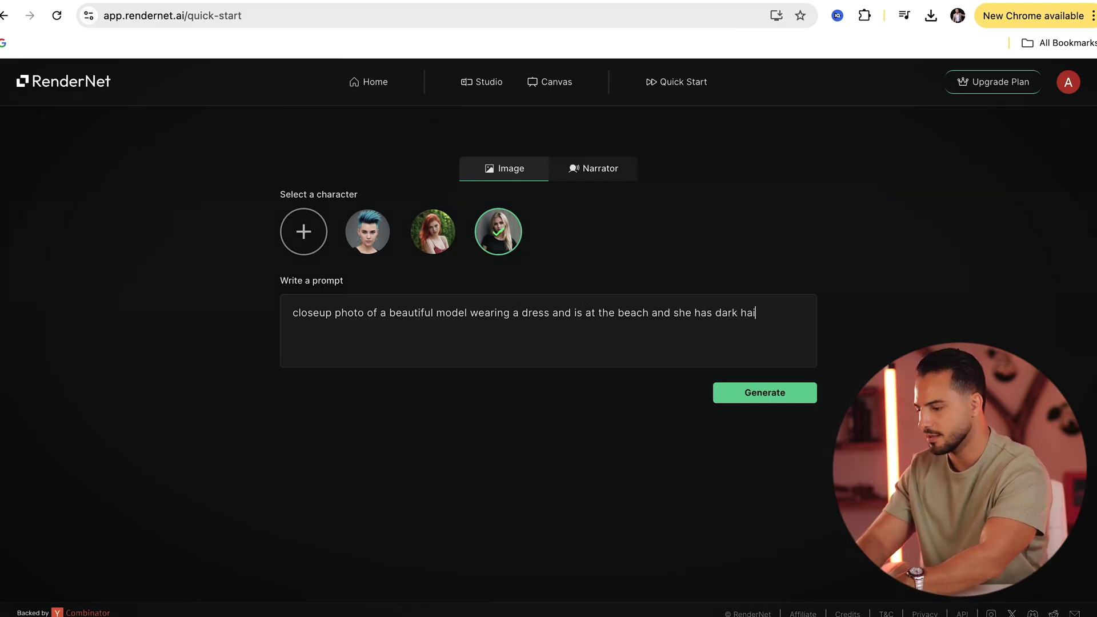
pyautogui.click(766, 395)
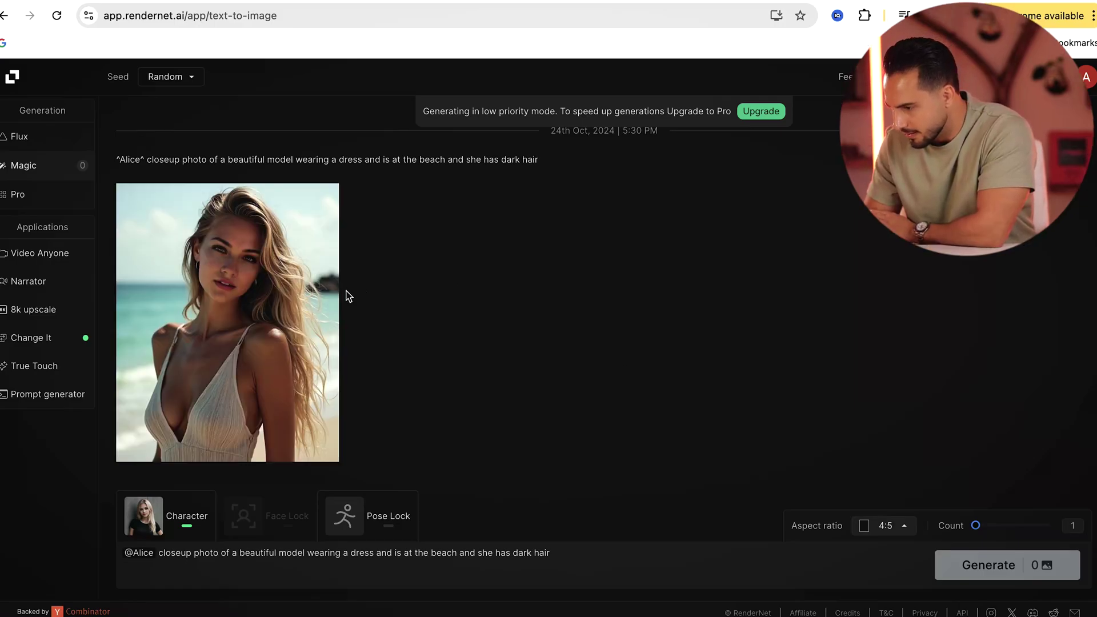
# Open the generated beach image and use it as the Face Lock reference.
pyautogui.click(250, 342)
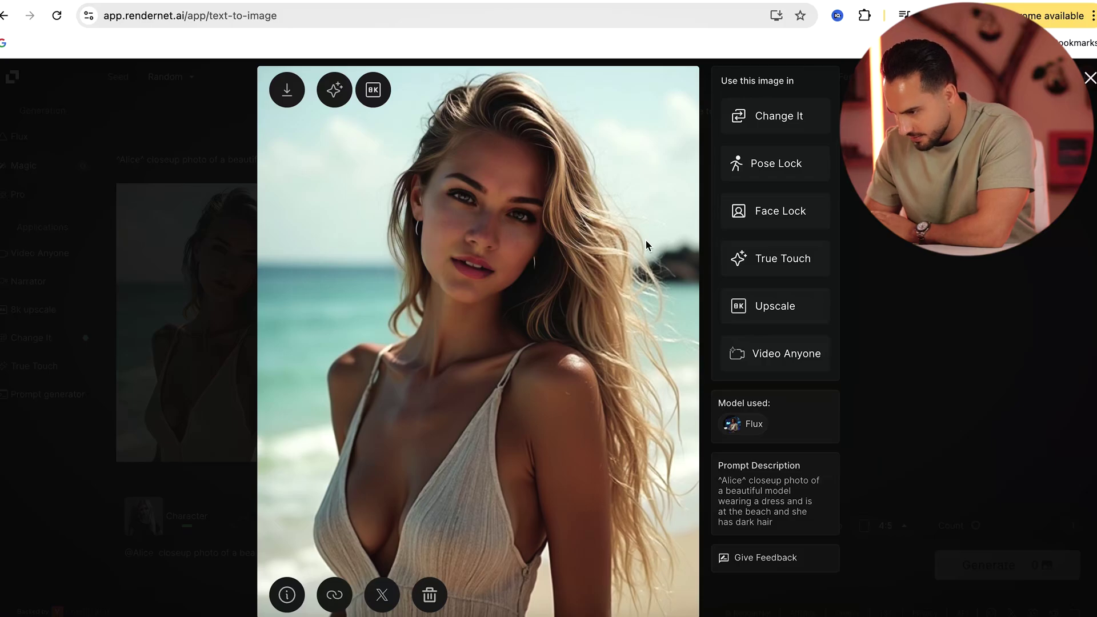
pyautogui.click(778, 224)
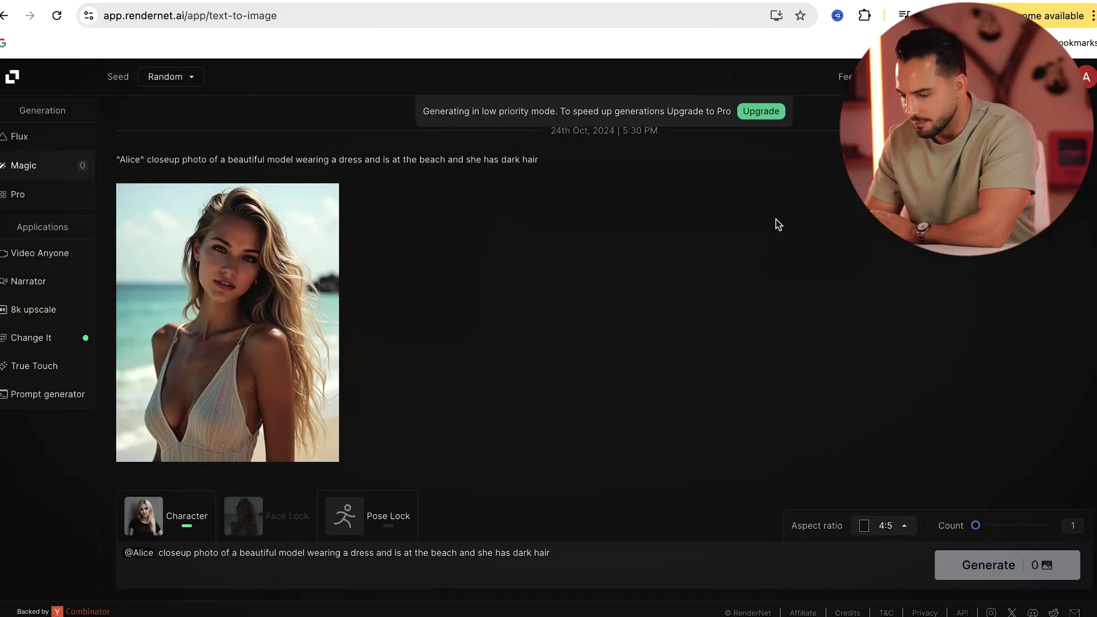
pyautogui.moveTo(246, 295)
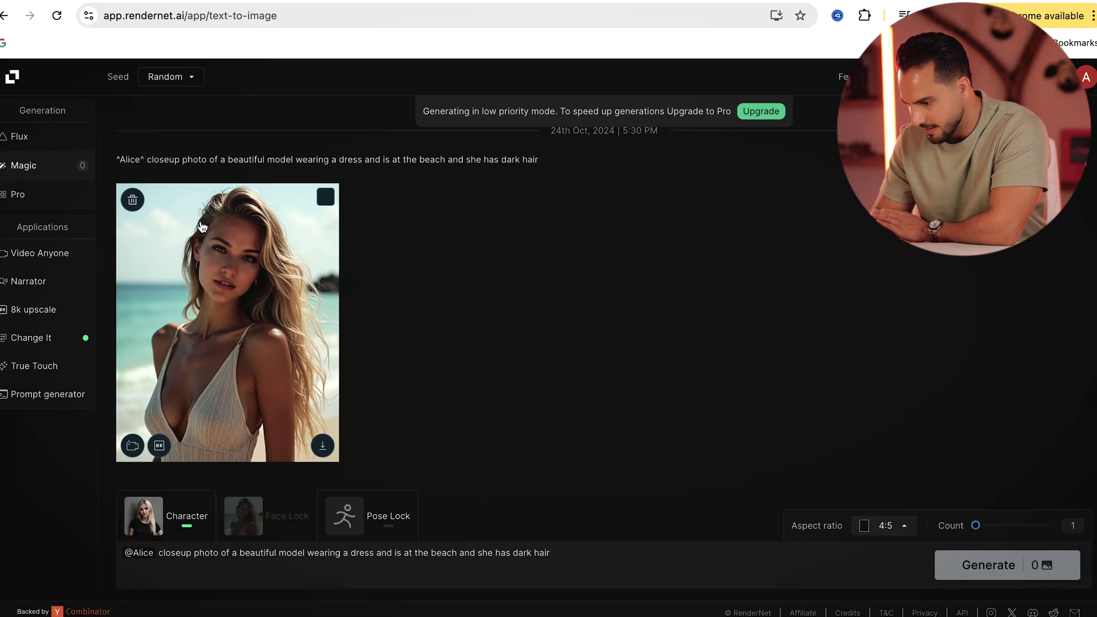
pyautogui.click(241, 266)
pyautogui.click(774, 223)
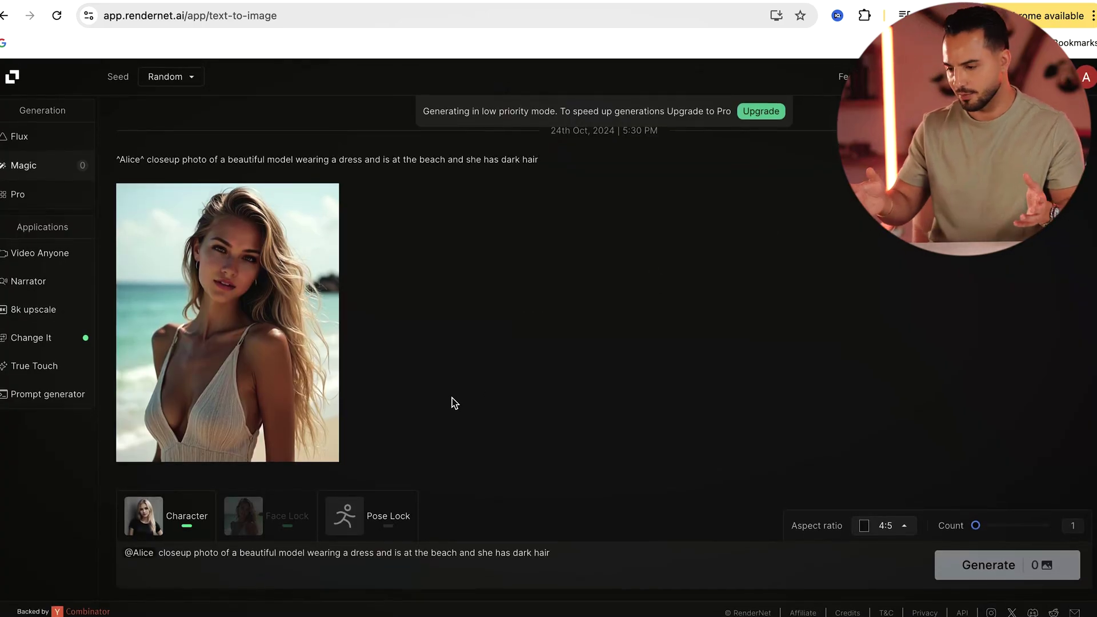
# Run Change It on the generated beach image with "hair" as the element and "make it darker" as the change.
pyautogui.moveTo(246, 358)
pyautogui.mouseDown()
pyautogui.moveTo(25, 338)
pyautogui.moveTo(10, 348)
pyautogui.moveTo(196, 338)
pyautogui.moveTo(233, 355)
pyautogui.mouseUp()
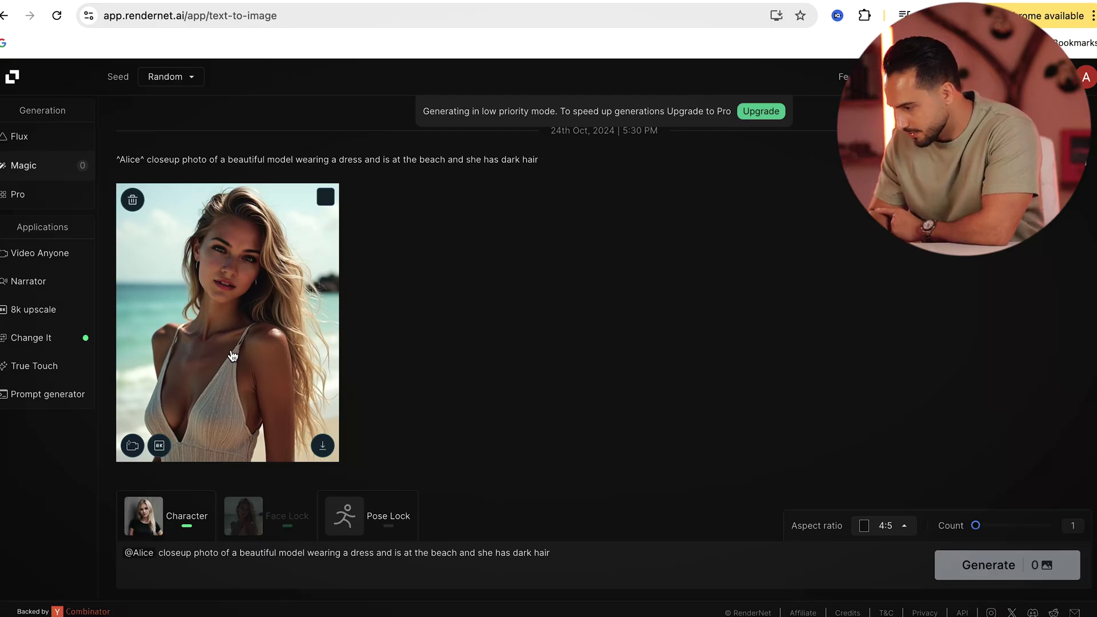
pyautogui.click(230, 276)
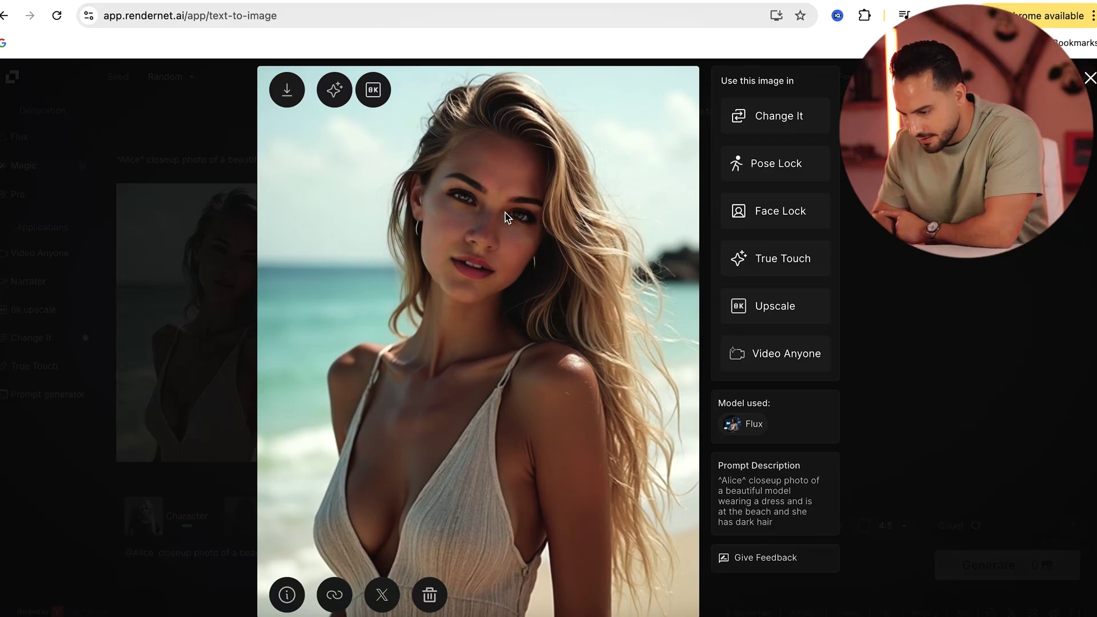
pyautogui.click(776, 118)
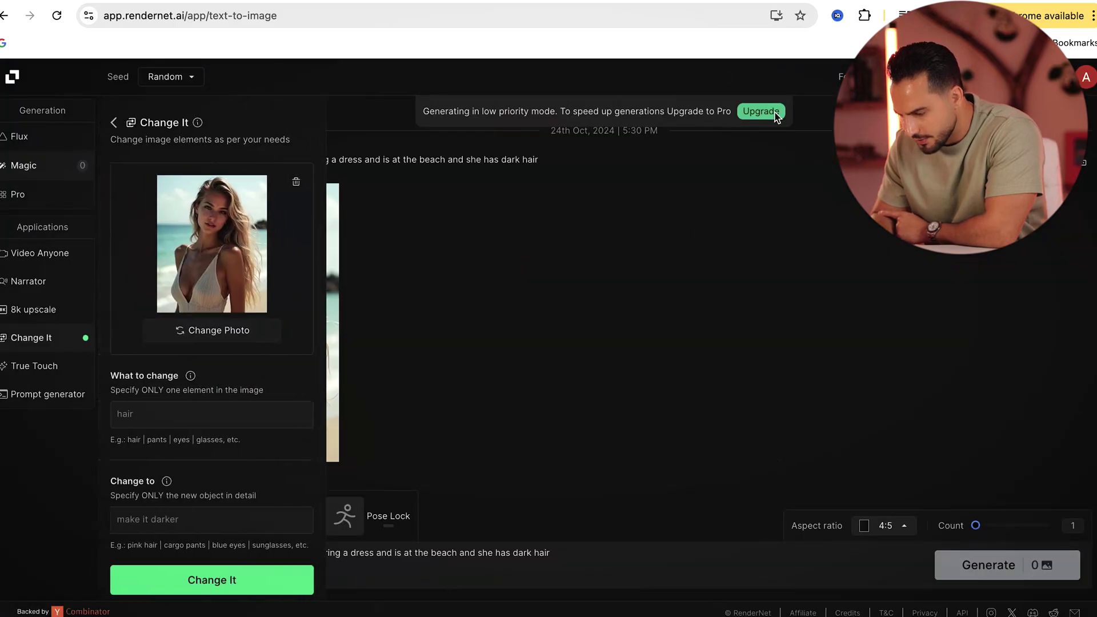
pyautogui.click(119, 416)
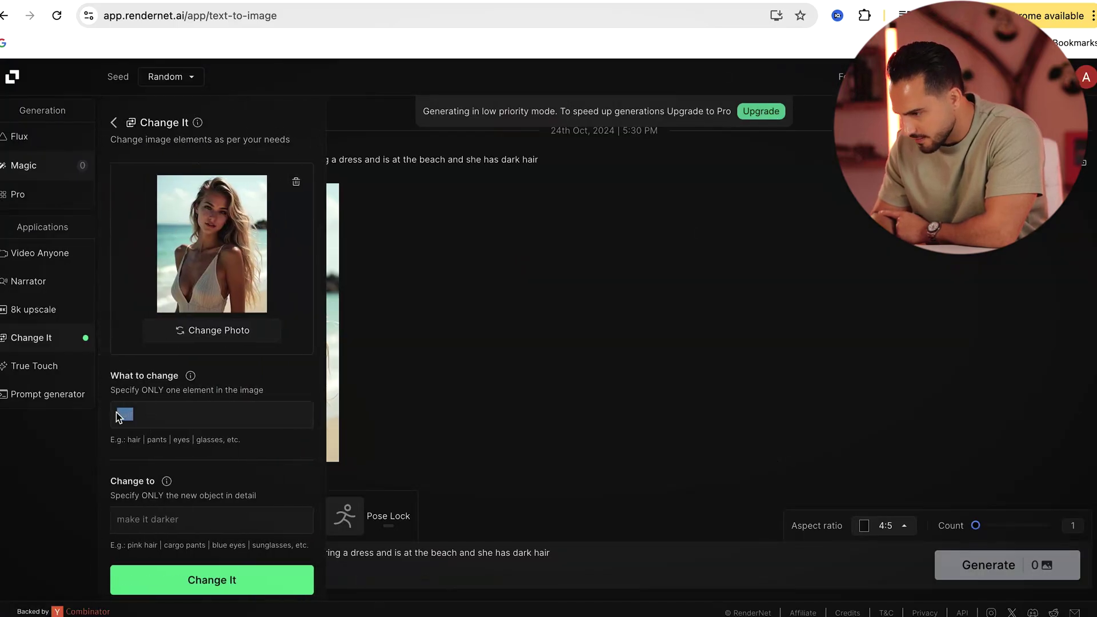
pyautogui.tripleClick(194, 517)
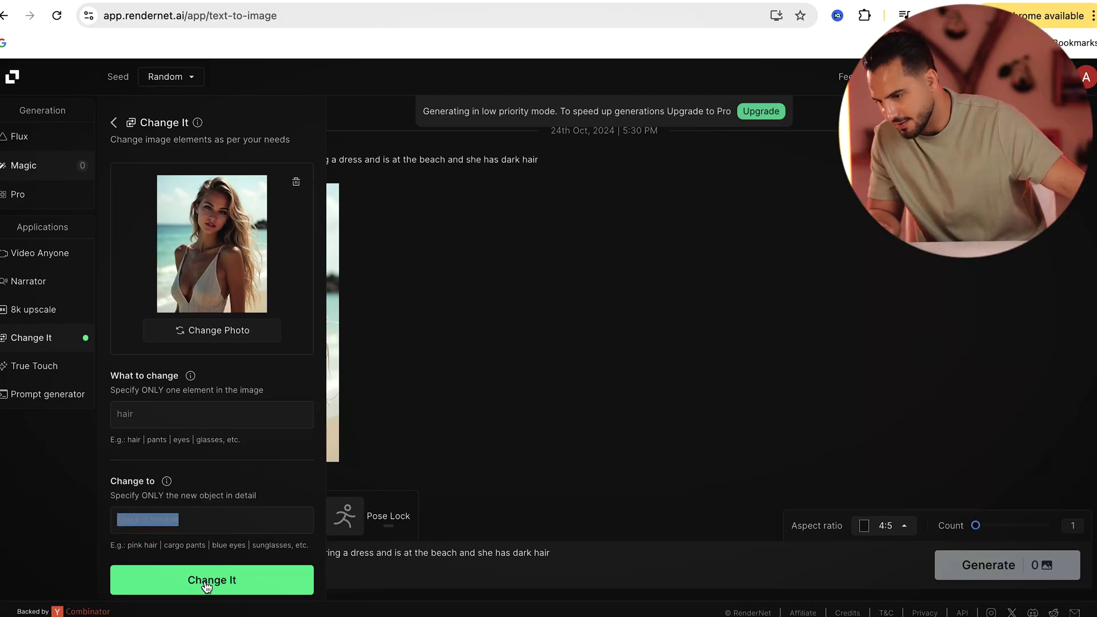
pyautogui.scroll(-3, 215, 430)
pyautogui.scroll(-5, 215, 429)
pyautogui.scroll(6, 215, 430)
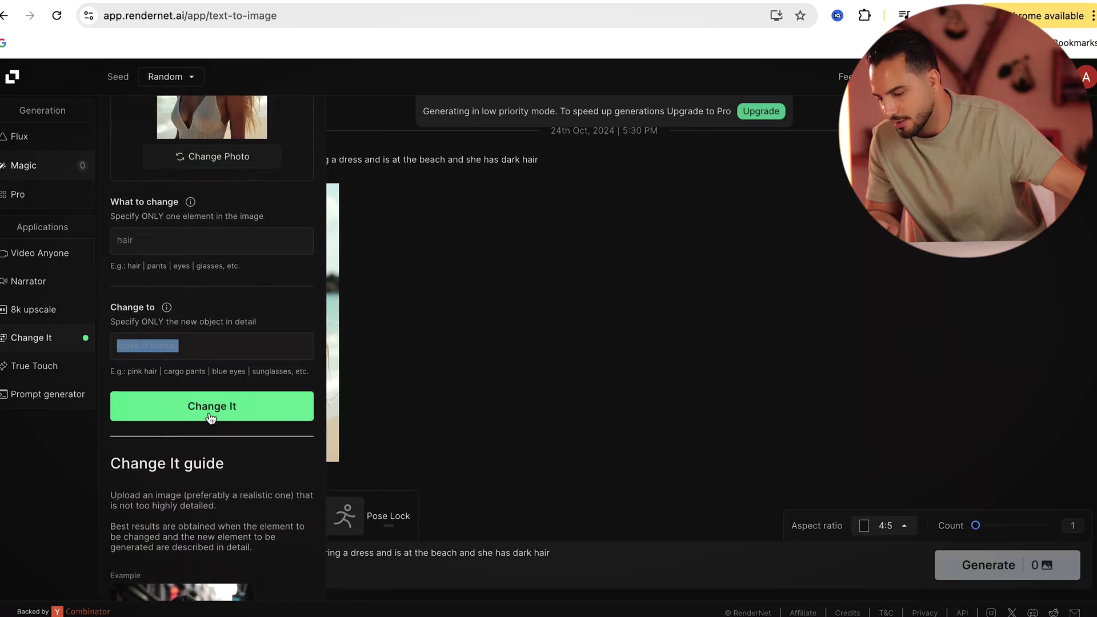
pyautogui.click(211, 418)
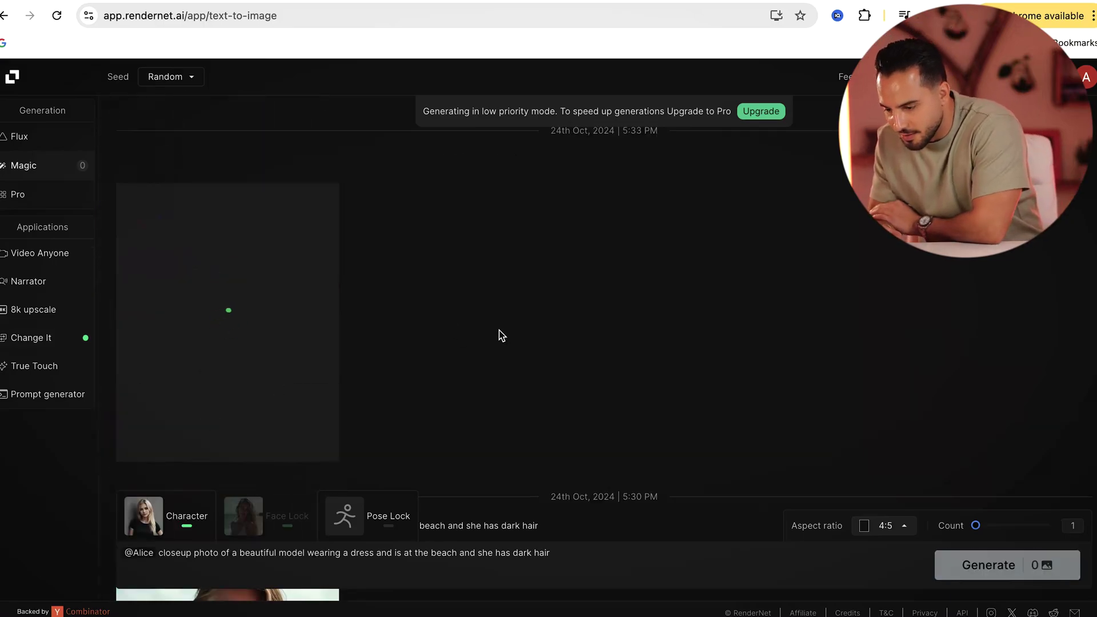
# Open the image produced by Change It and inspect the face and hair up close.
pyautogui.scroll(-5, 502, 335)
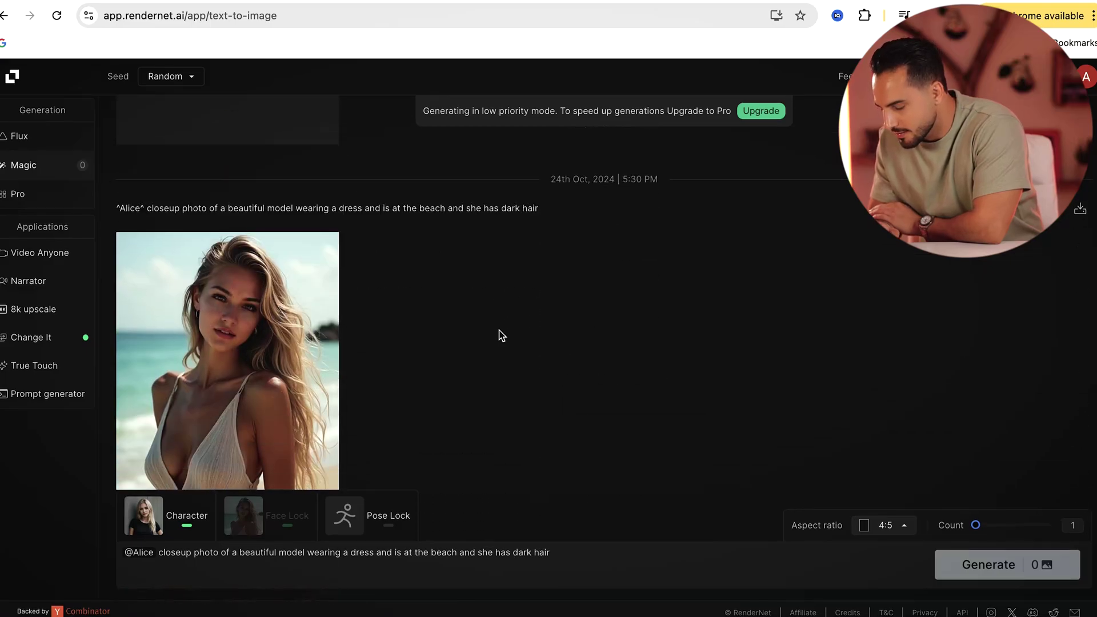
pyautogui.scroll(5, 501, 335)
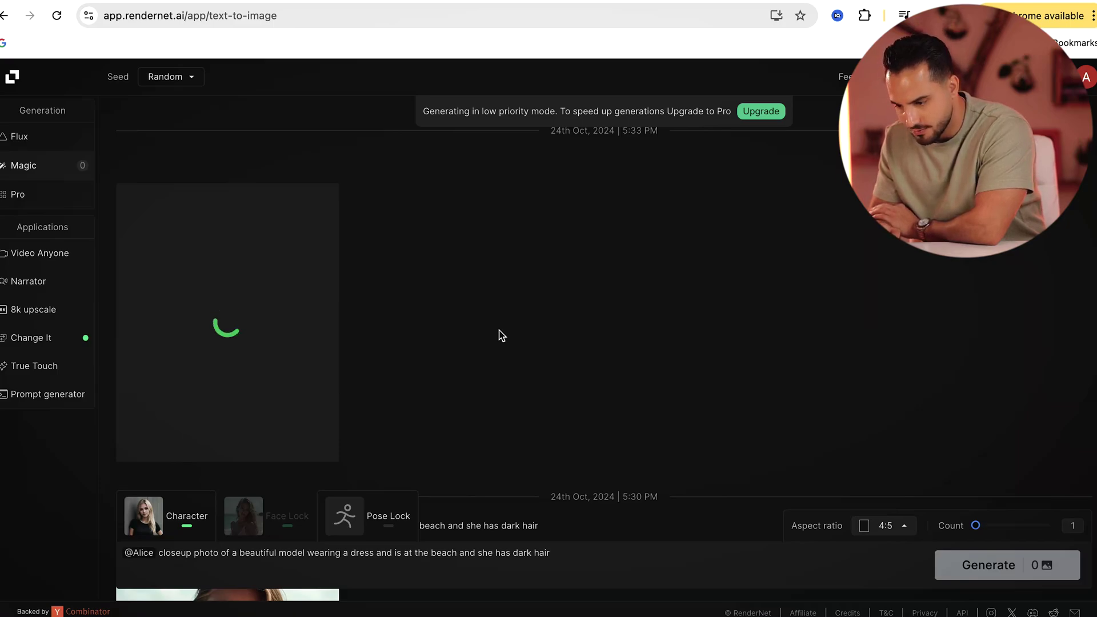
pyautogui.click(255, 395)
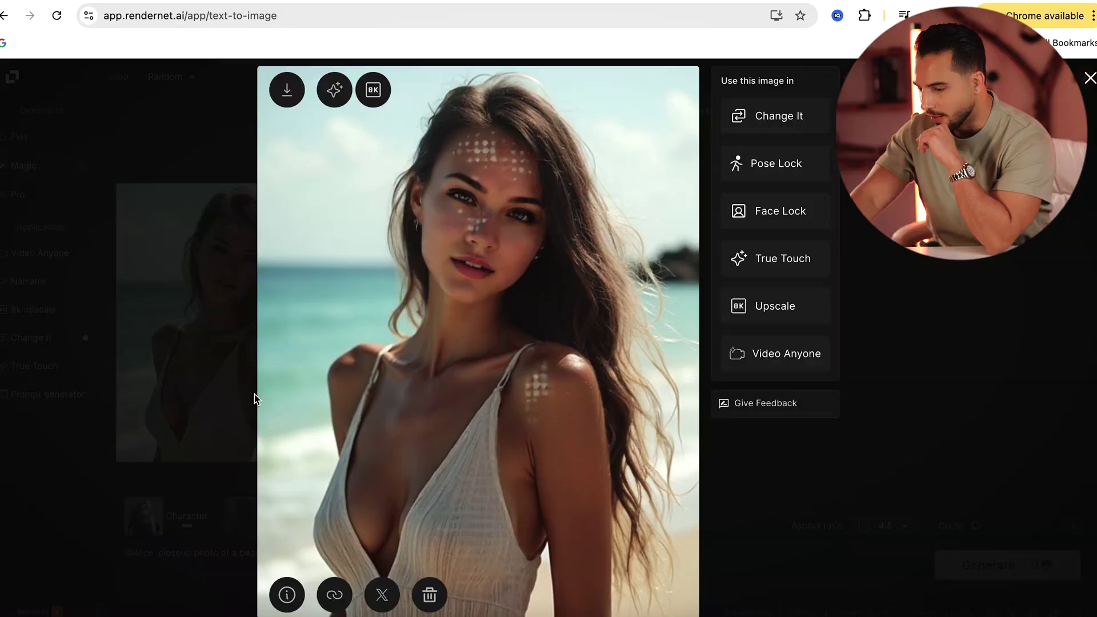
pyautogui.scroll(5, 444, 390)
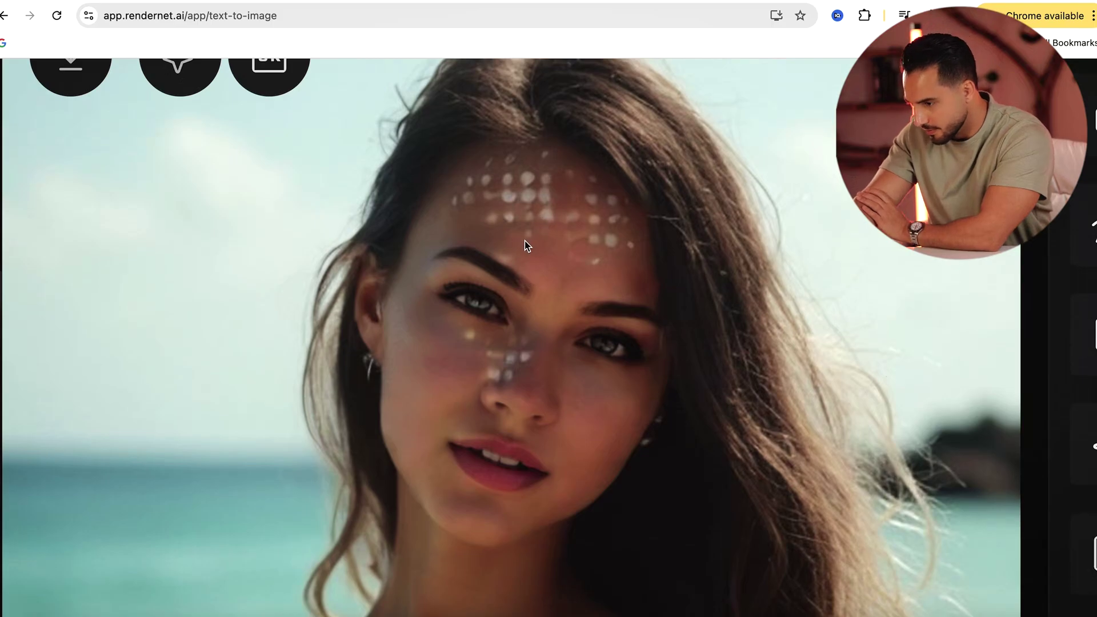
pyautogui.scroll(-2, 524, 246)
pyautogui.scroll(-3, 525, 241)
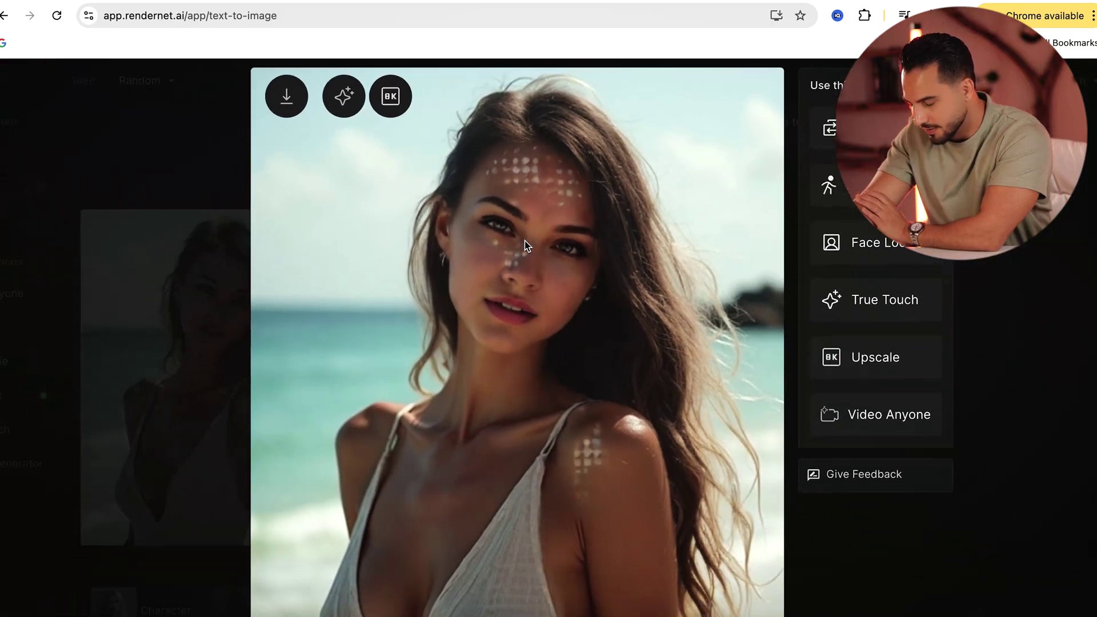
pyautogui.scroll(-3, 524, 241)
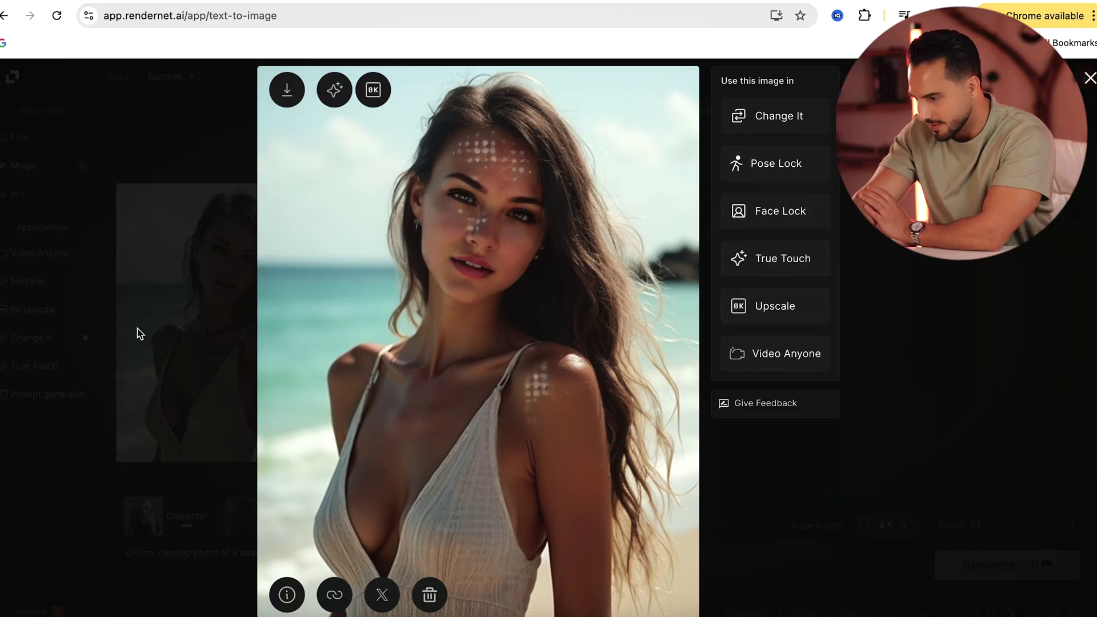
# Download the dark-haired version of the image and close its preview.
pyautogui.click(288, 98)
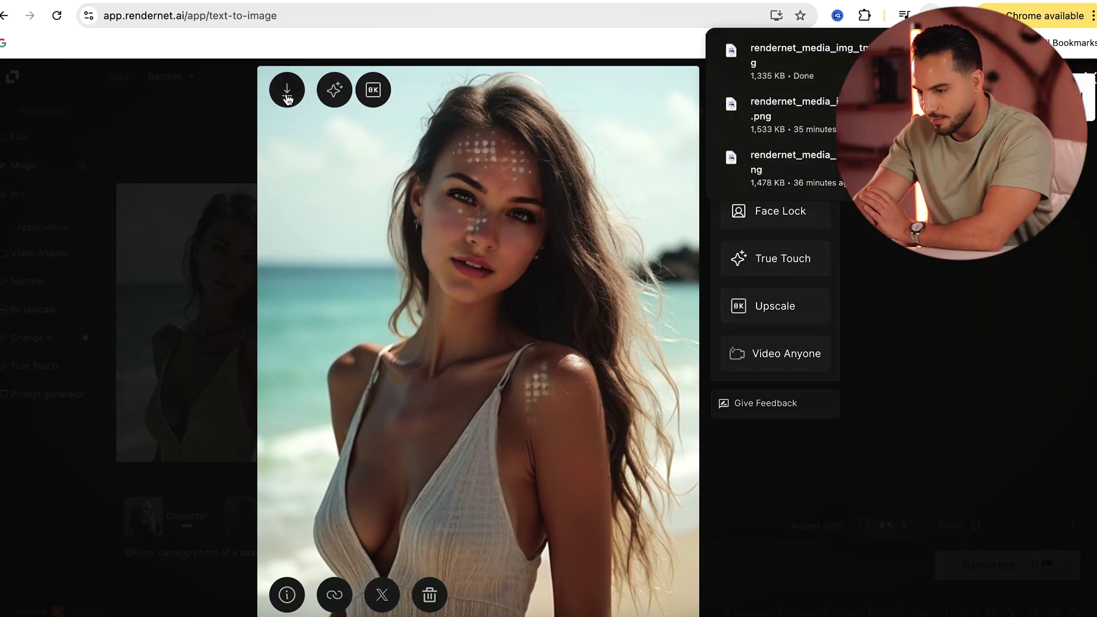
pyautogui.click(916, 307)
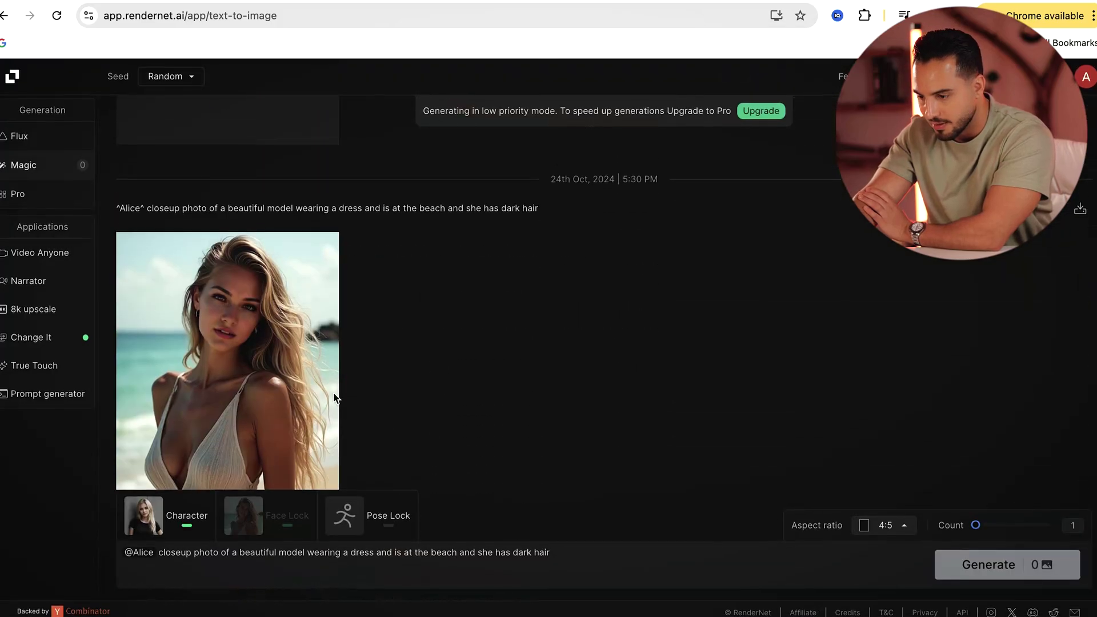
# Reopen the original blonde beach image and send it to Face Lock again.
pyautogui.click(282, 363)
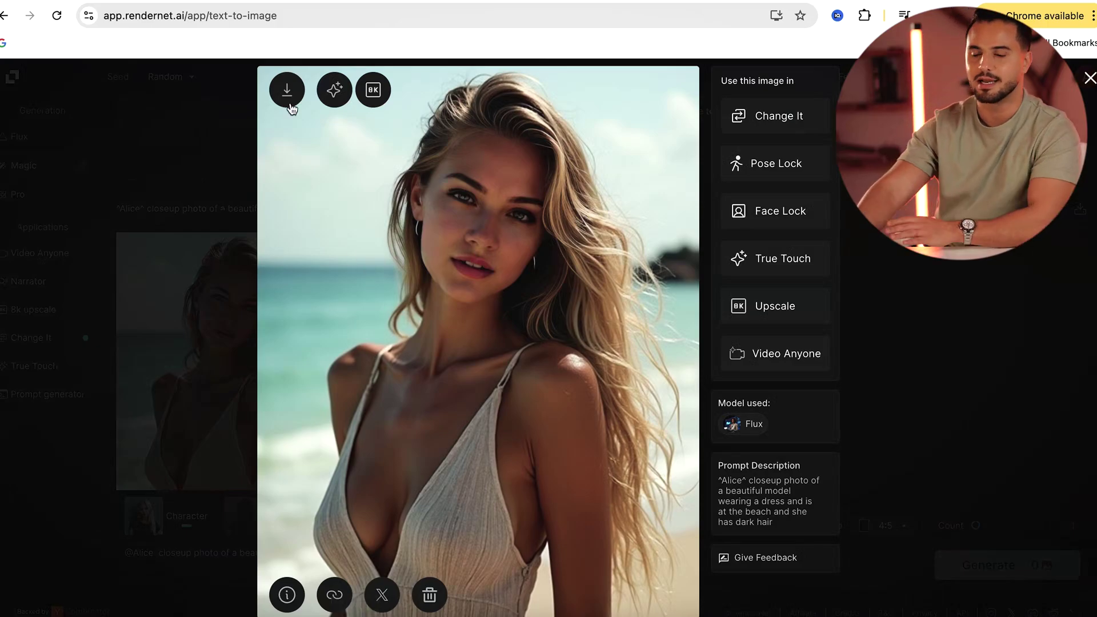
pyautogui.press('Escape')
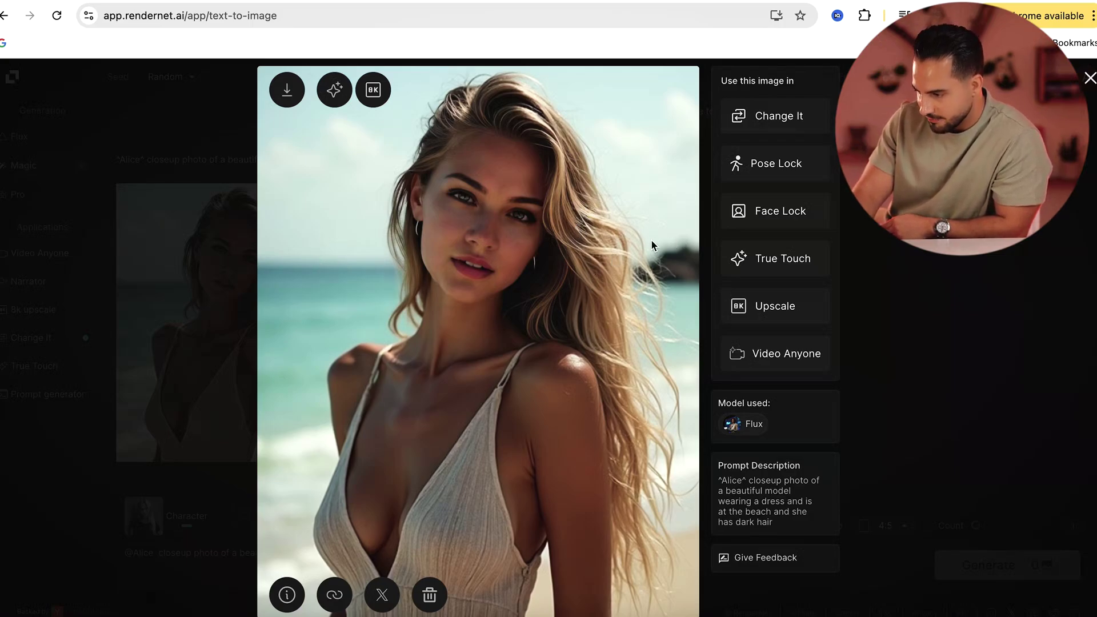
pyautogui.click(777, 224)
pyautogui.moveTo(247, 298)
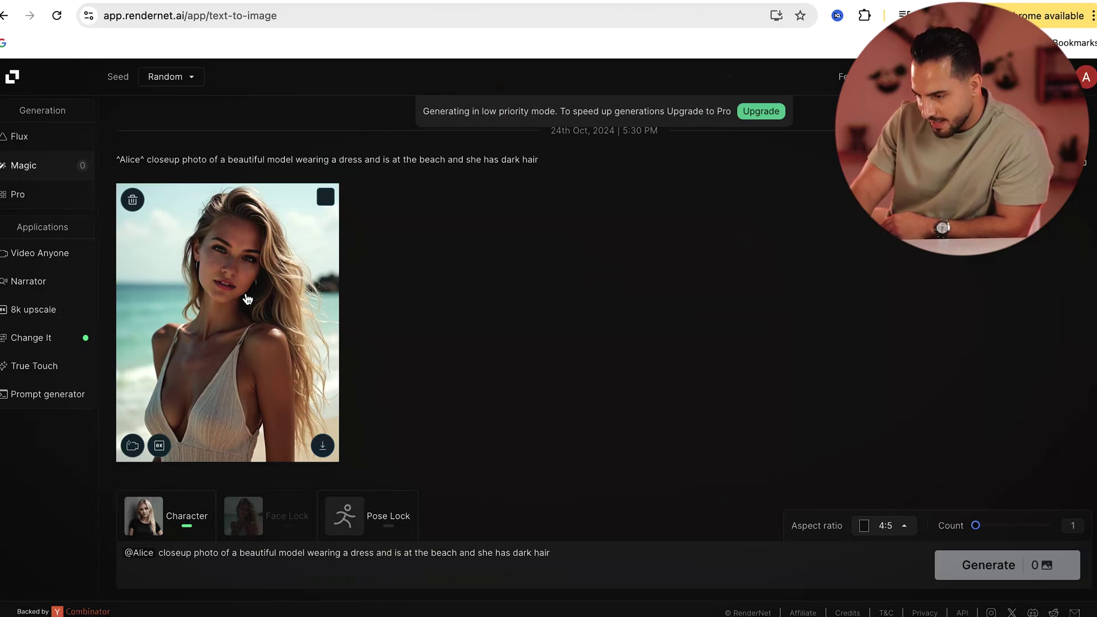
# View Magic Mode, and open the Prompt Generator to examine its body type and style options without changing any attribute.
pyautogui.click(38, 170)
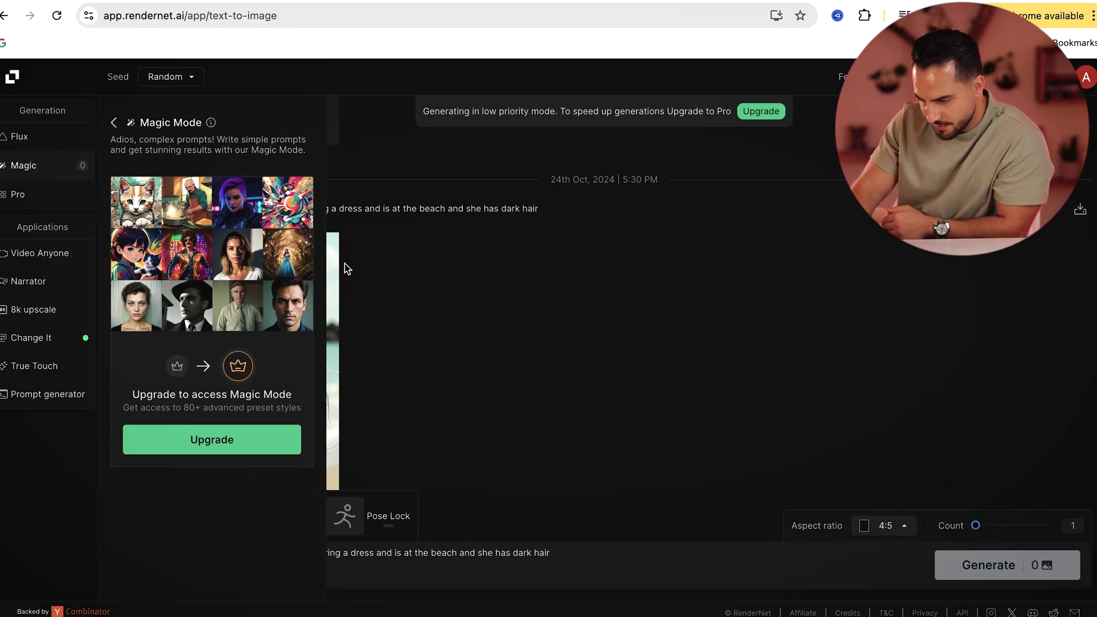
pyautogui.click(43, 394)
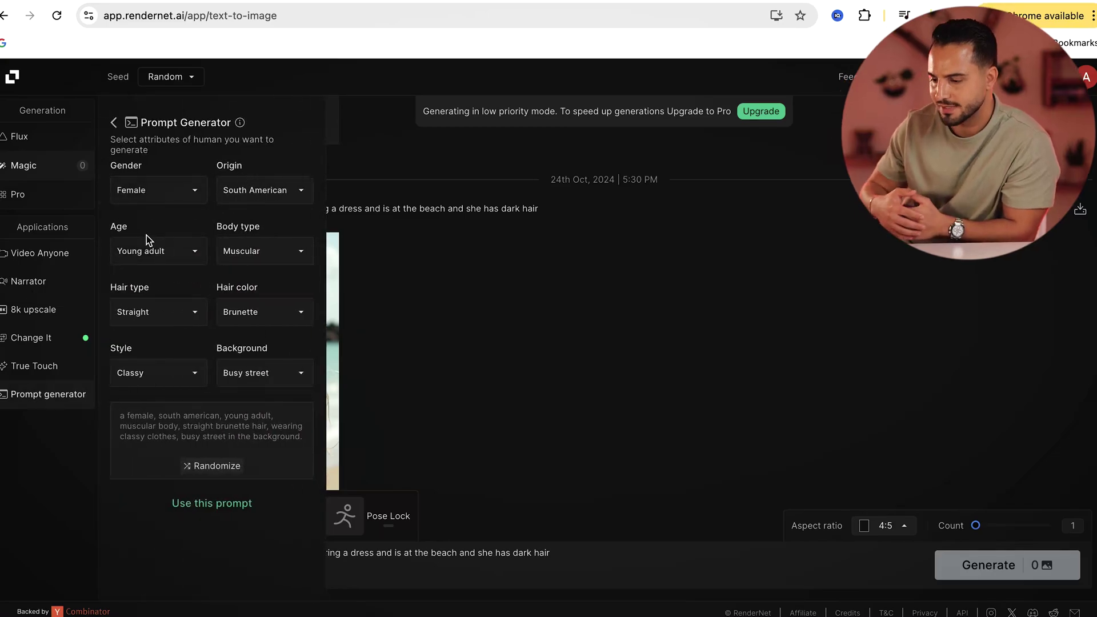
pyautogui.click(260, 256)
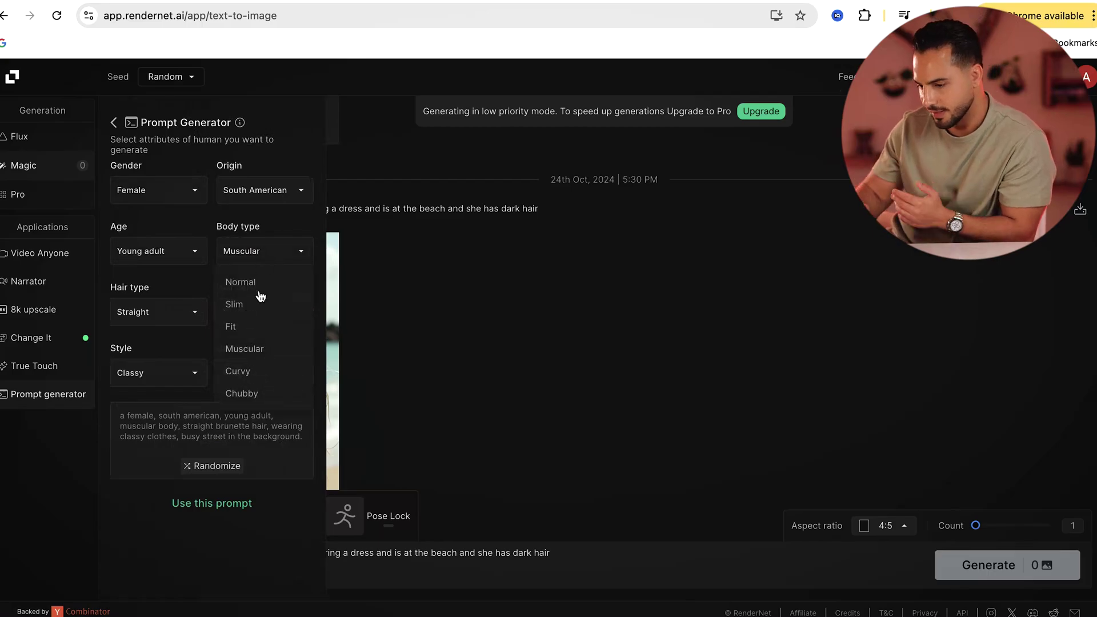
pyautogui.click(153, 384)
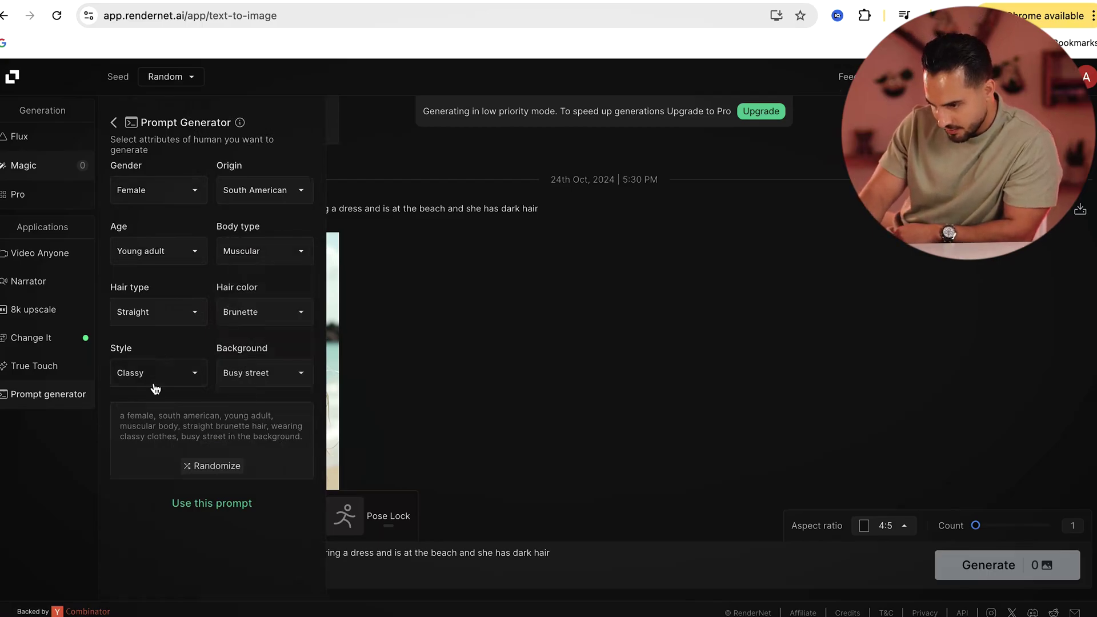
pyautogui.click(159, 384)
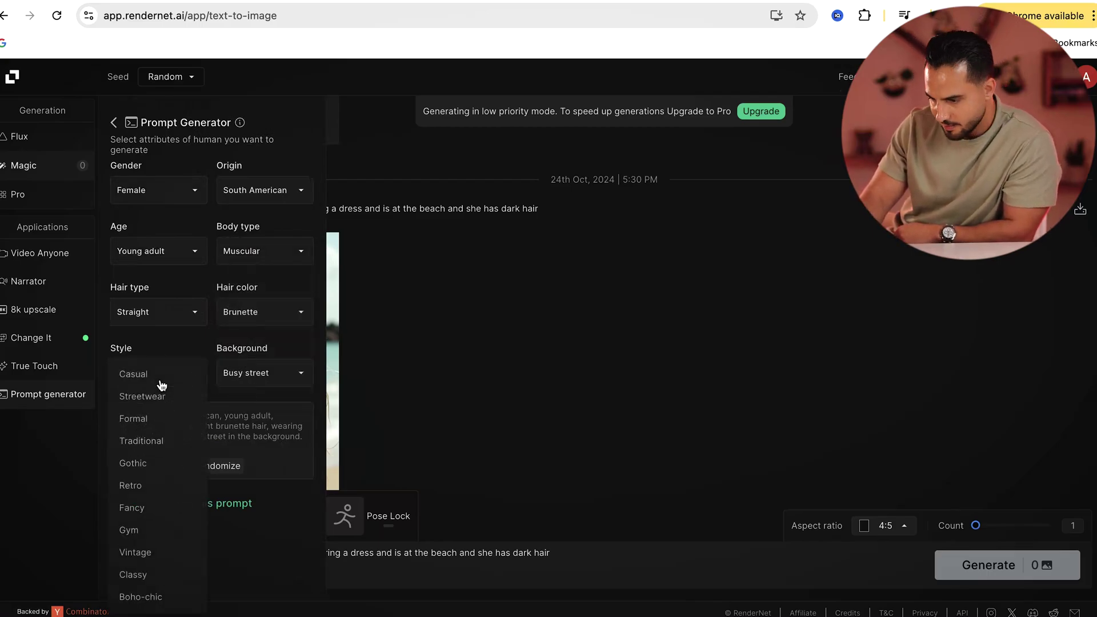
pyautogui.click(165, 348)
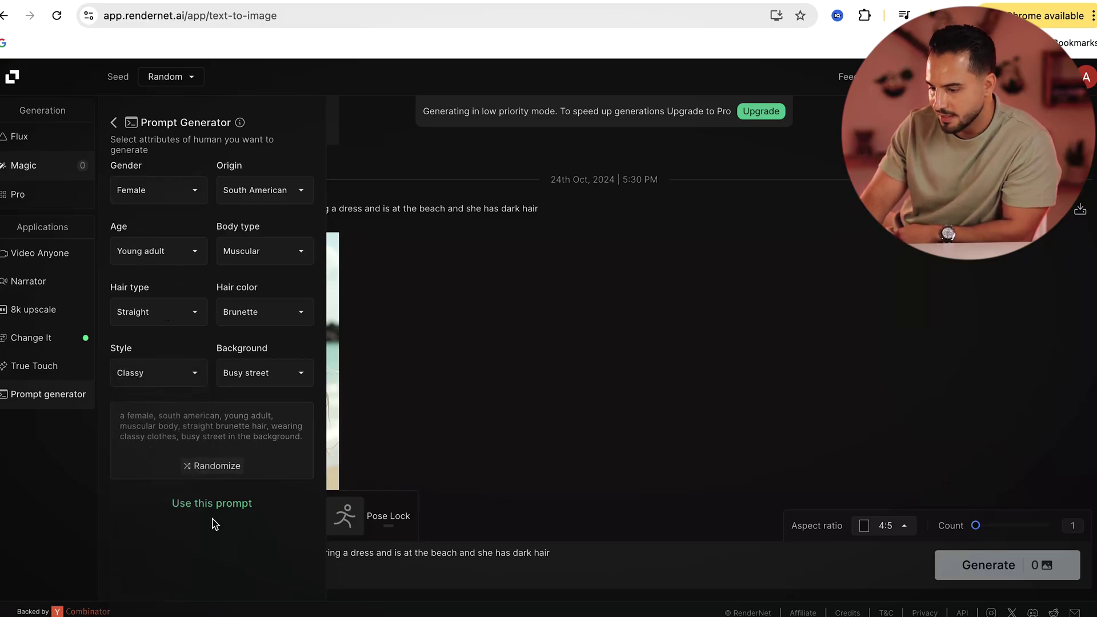